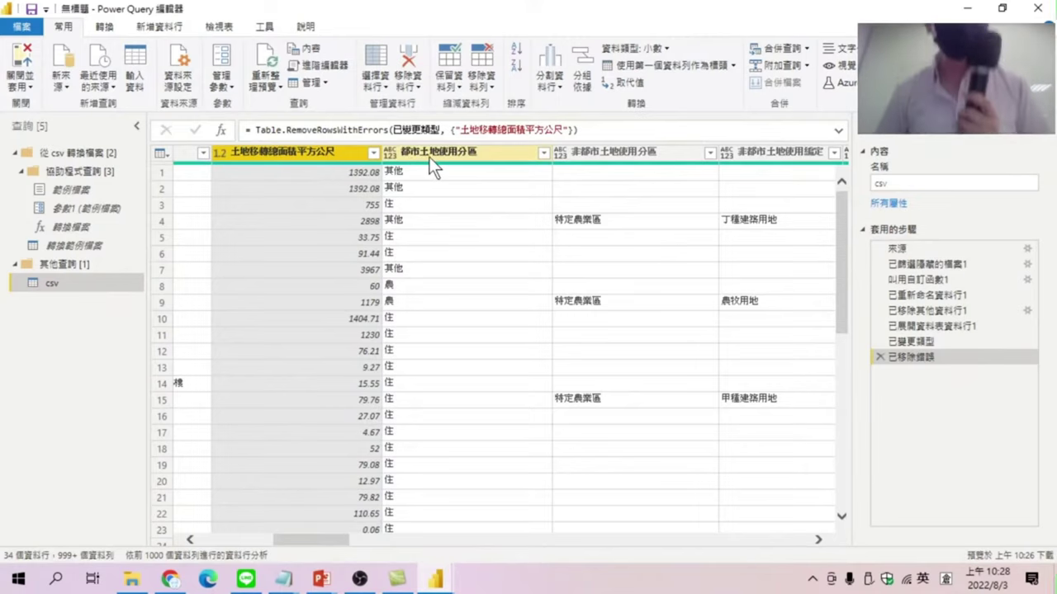
Change the land-use zoning columns 都市土地使用分區 and 非都市土地使用分區 to Text (文字)
{"action": "mouse_move", "coordinate": [430, 162]}
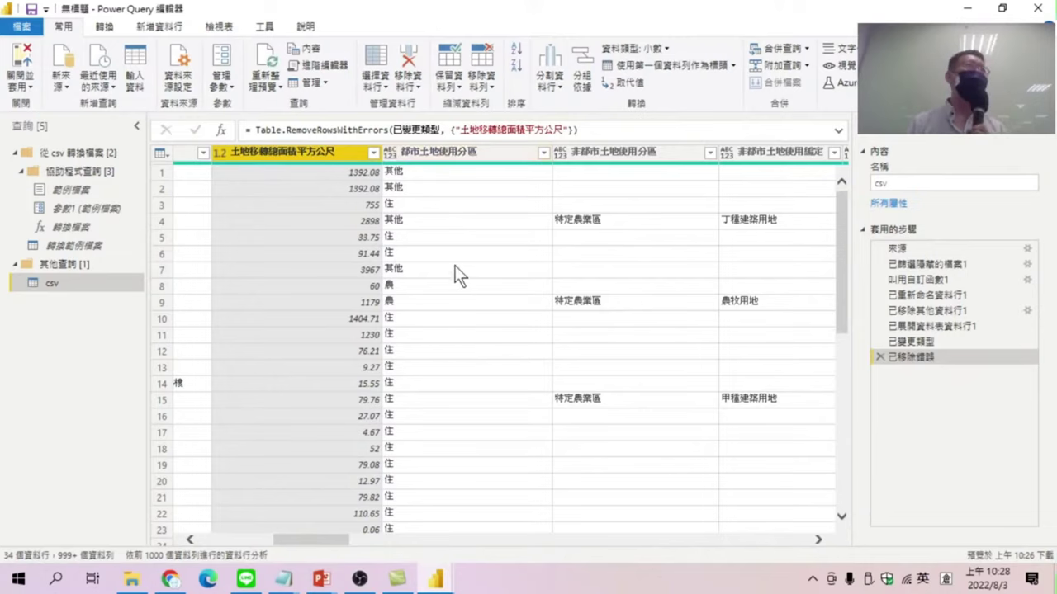
{"action": "left_click", "coordinate": [390, 156]}
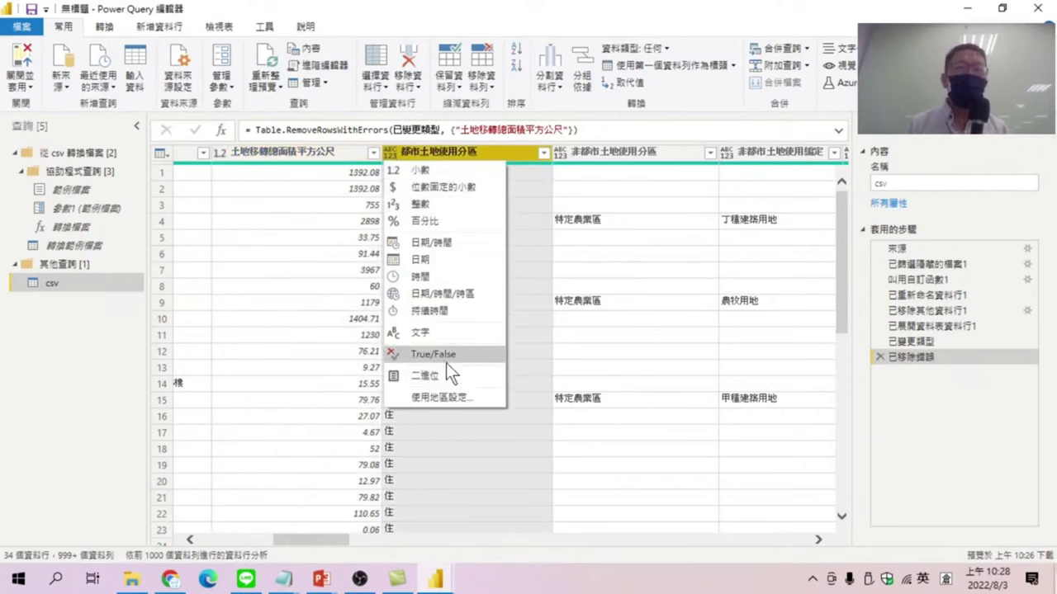
{"action": "left_click", "coordinate": [438, 332]}
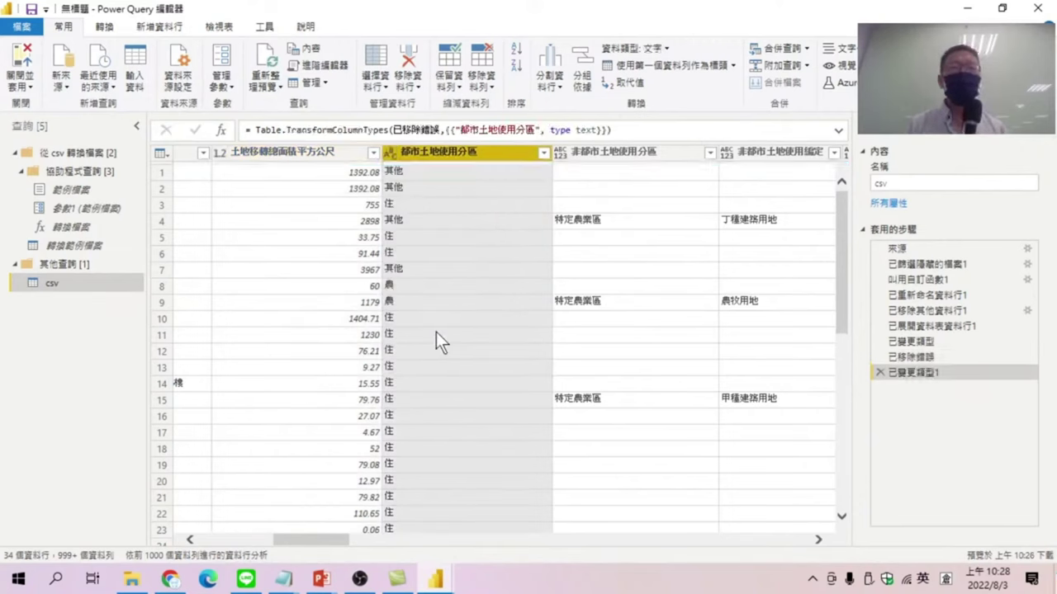
{"action": "left_click", "coordinate": [559, 150]}
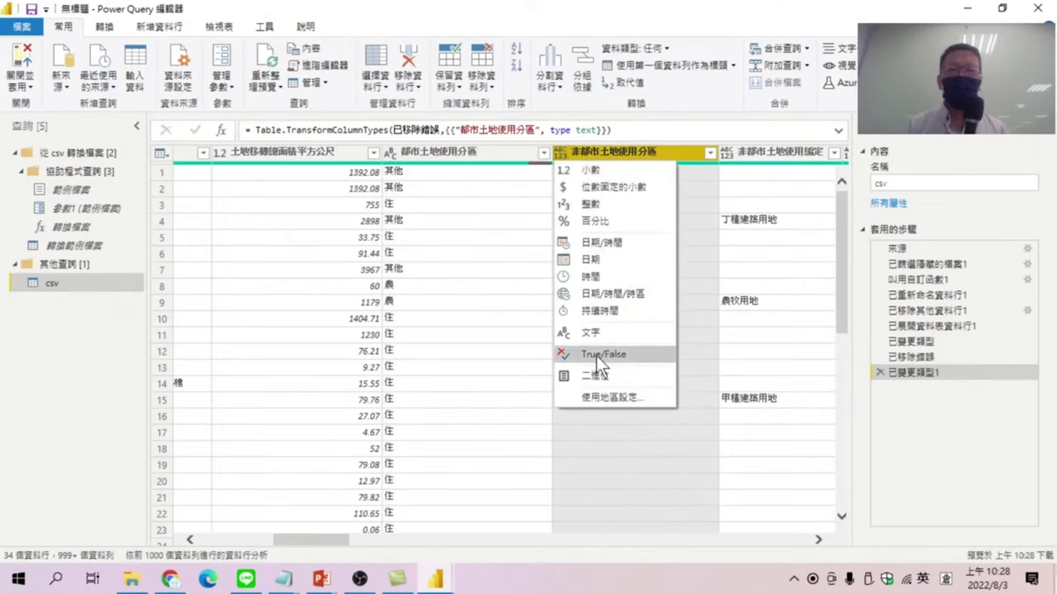
{"action": "left_click", "coordinate": [595, 334]}
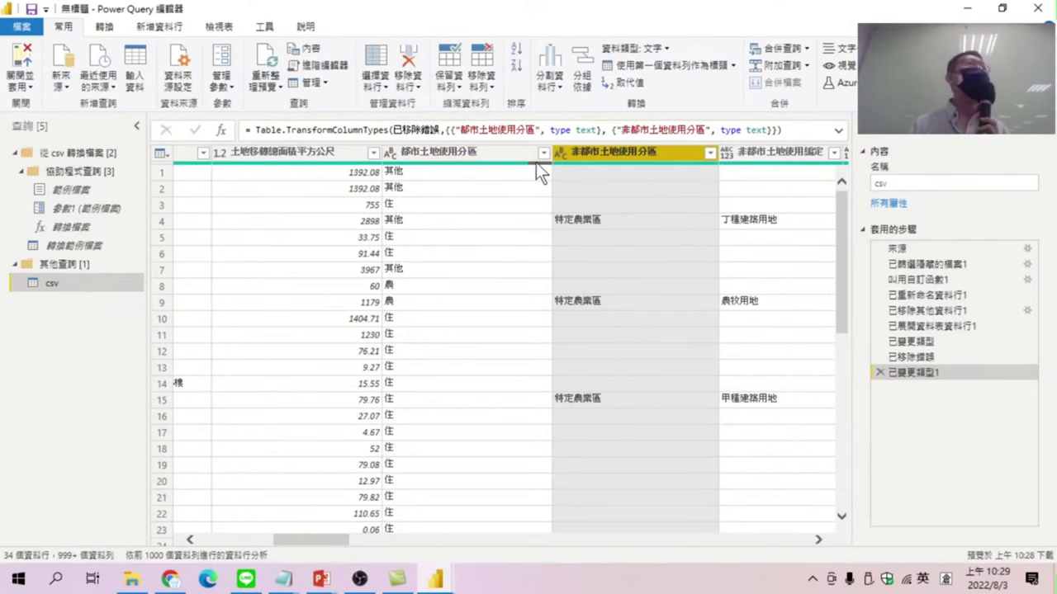
Change the 非都市土地使用編定 column's type to Text (文字)
{"action": "left_click_drag", "start_coordinate": [331, 537], "coordinate": [379, 540]}
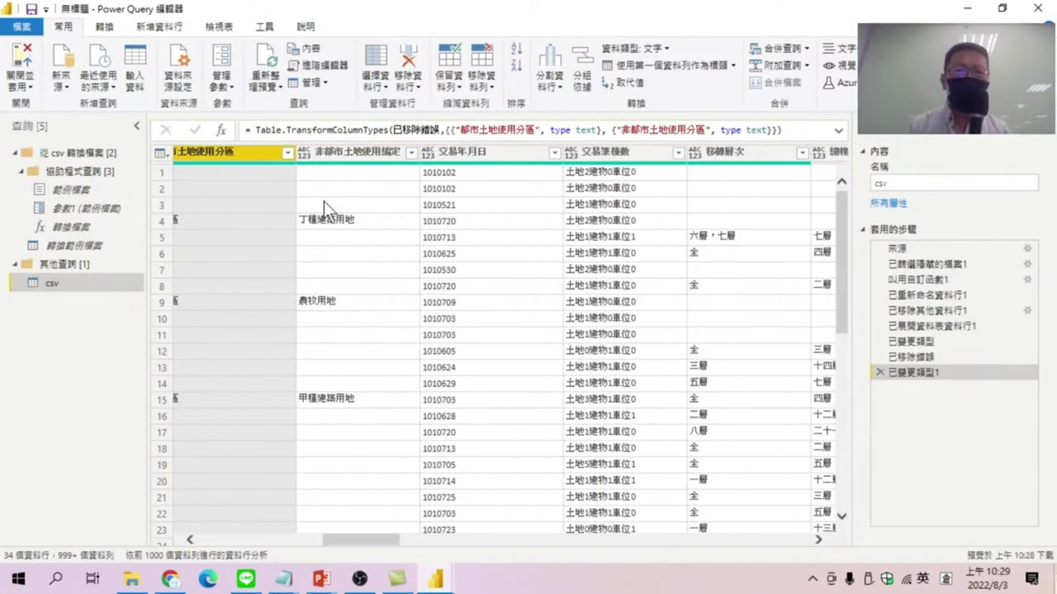
{"action": "left_click", "coordinate": [303, 147]}
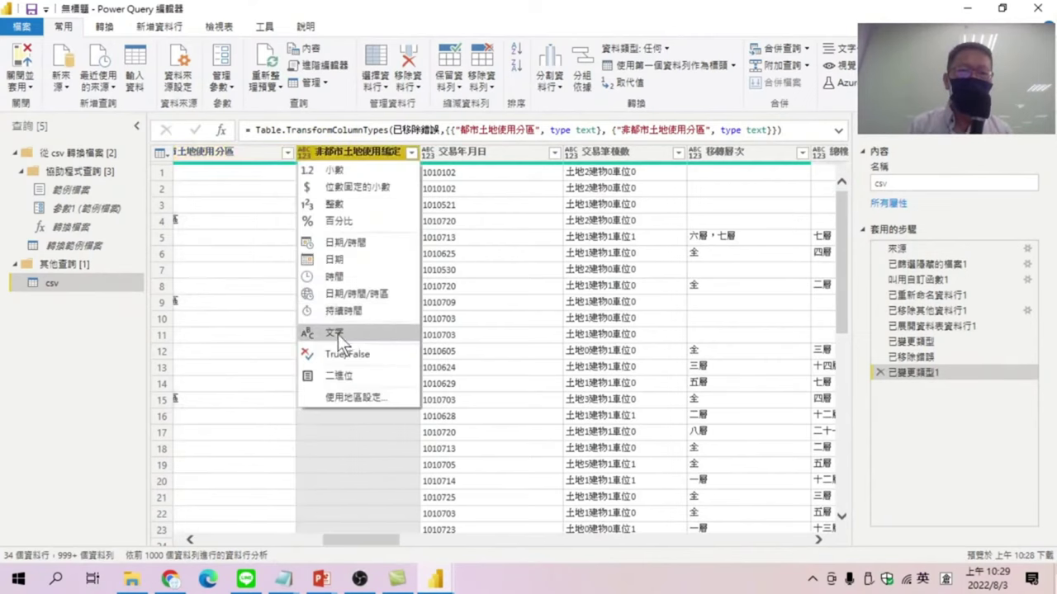
{"action": "left_click", "coordinate": [338, 334]}
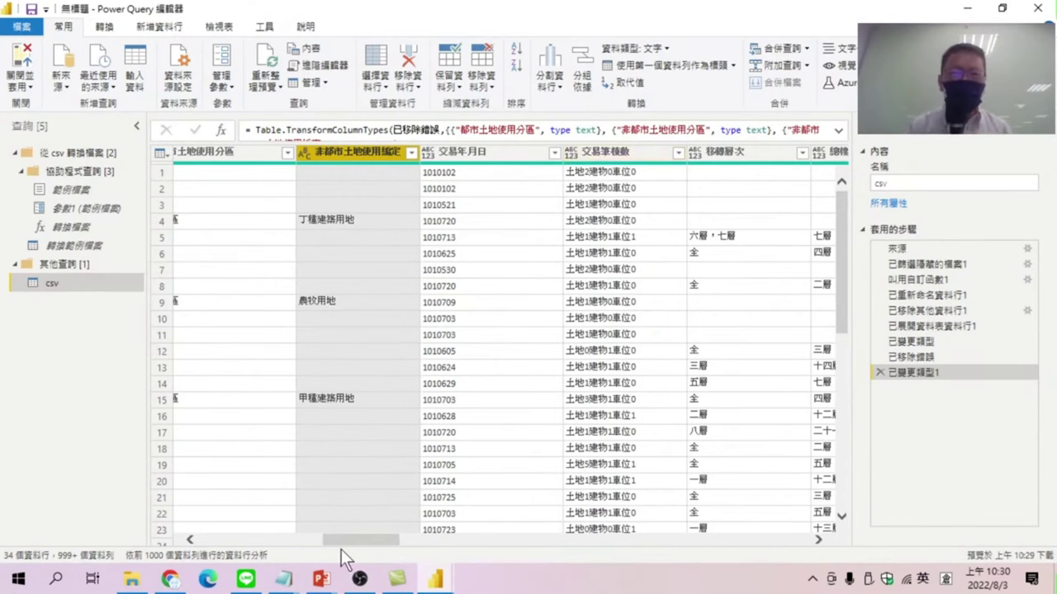
Set 交易筆棟數, 移轉層次 and 總樓層數 to Text (文字)
{"action": "left_click_drag", "start_coordinate": [341, 545], "coordinate": [366, 545]}
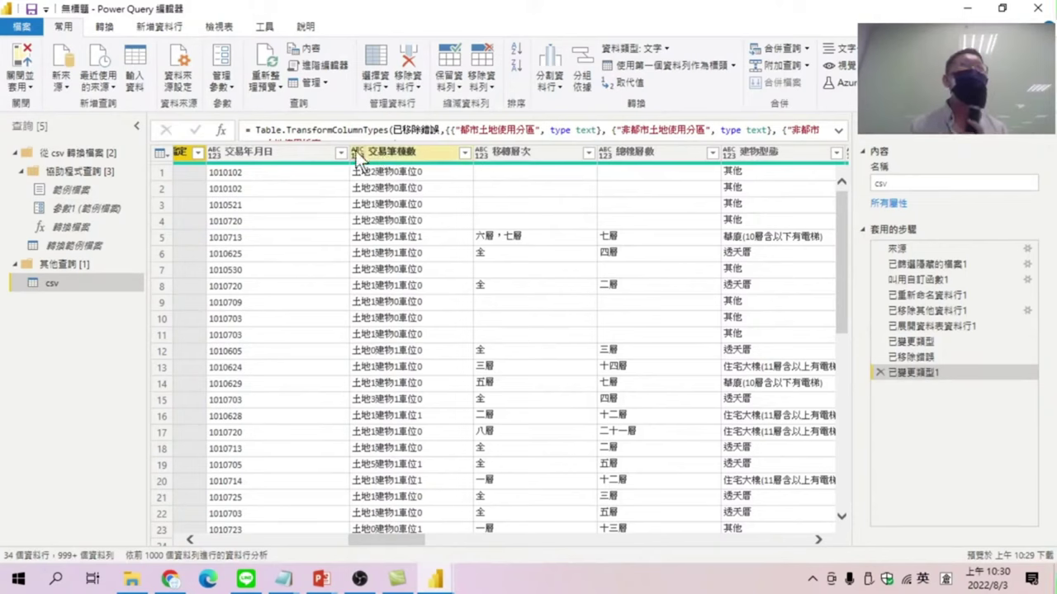
{"action": "left_click", "coordinate": [356, 151]}
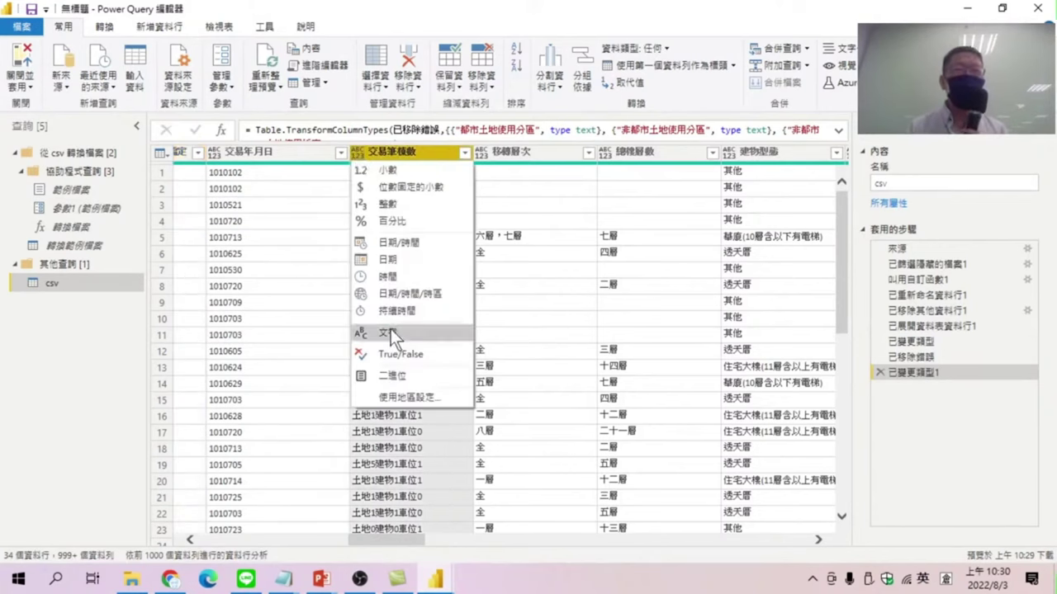
{"action": "left_click", "coordinate": [391, 328]}
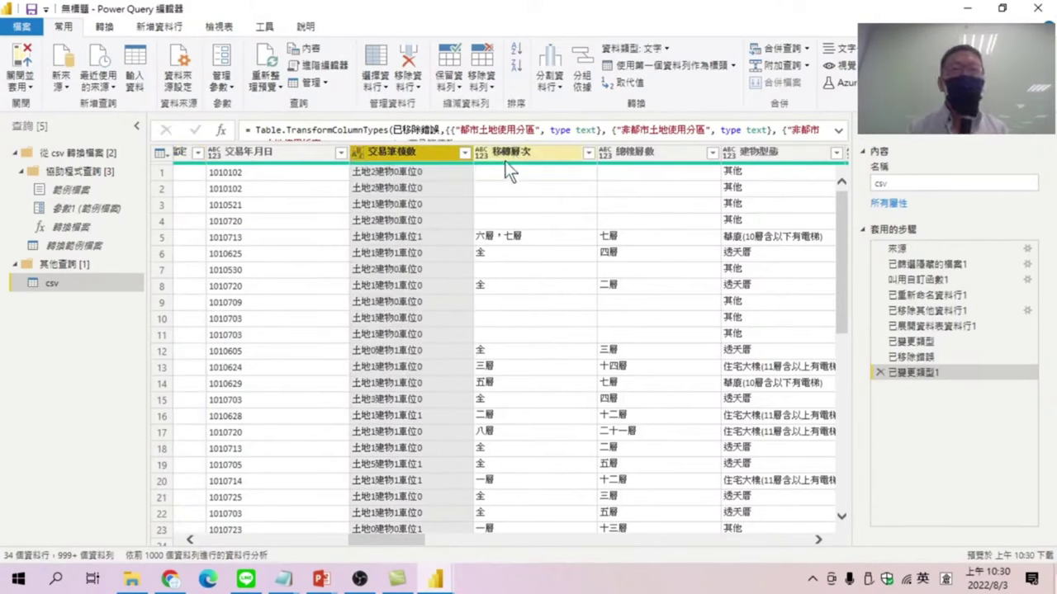
{"action": "left_click", "coordinate": [480, 155]}
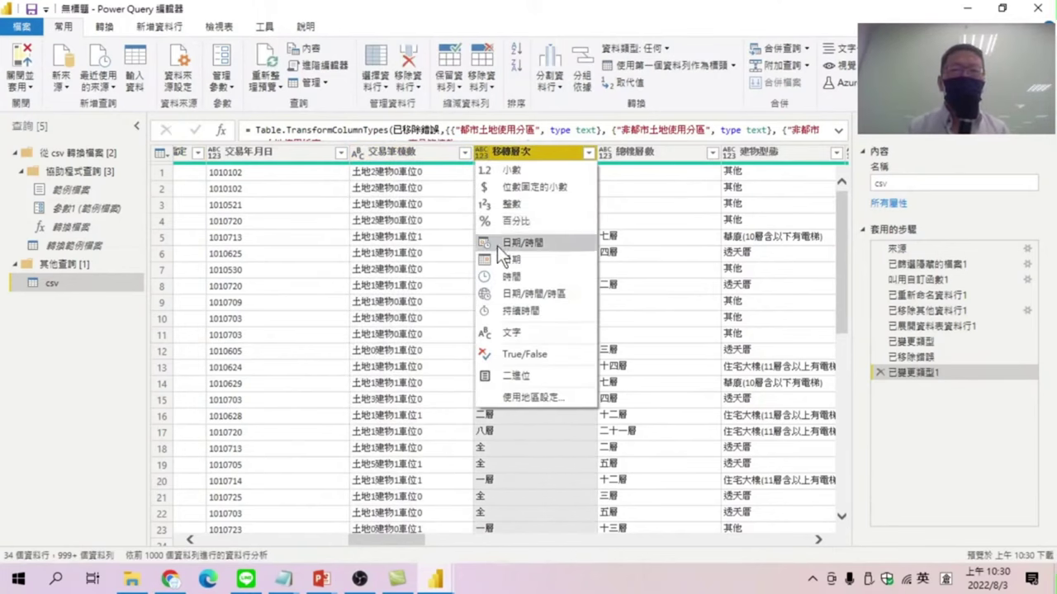
{"action": "left_click", "coordinate": [507, 331]}
{"action": "left_click", "coordinate": [604, 151]}
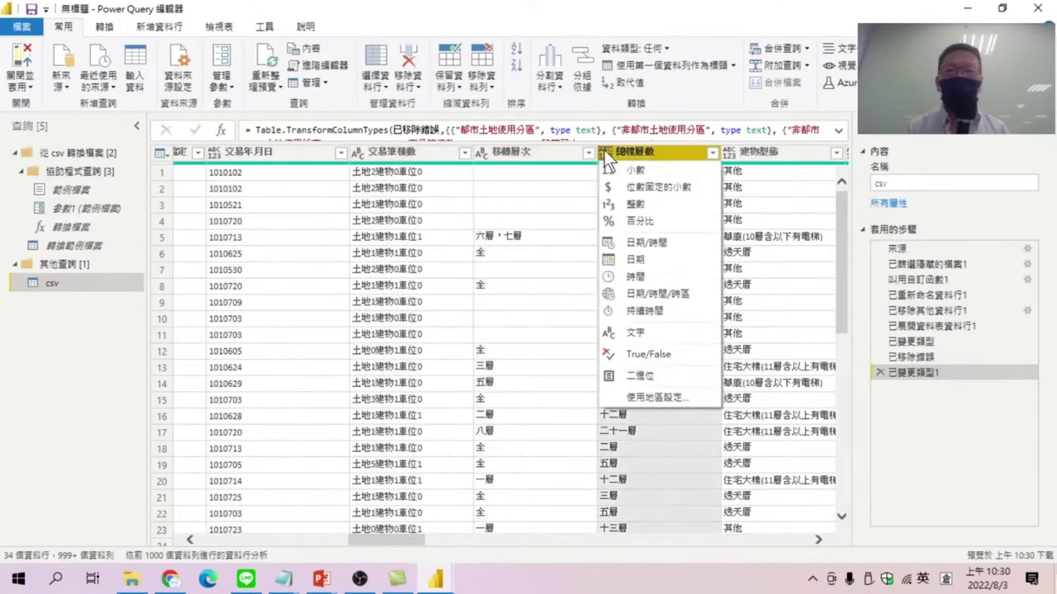
{"action": "left_click", "coordinate": [640, 330]}
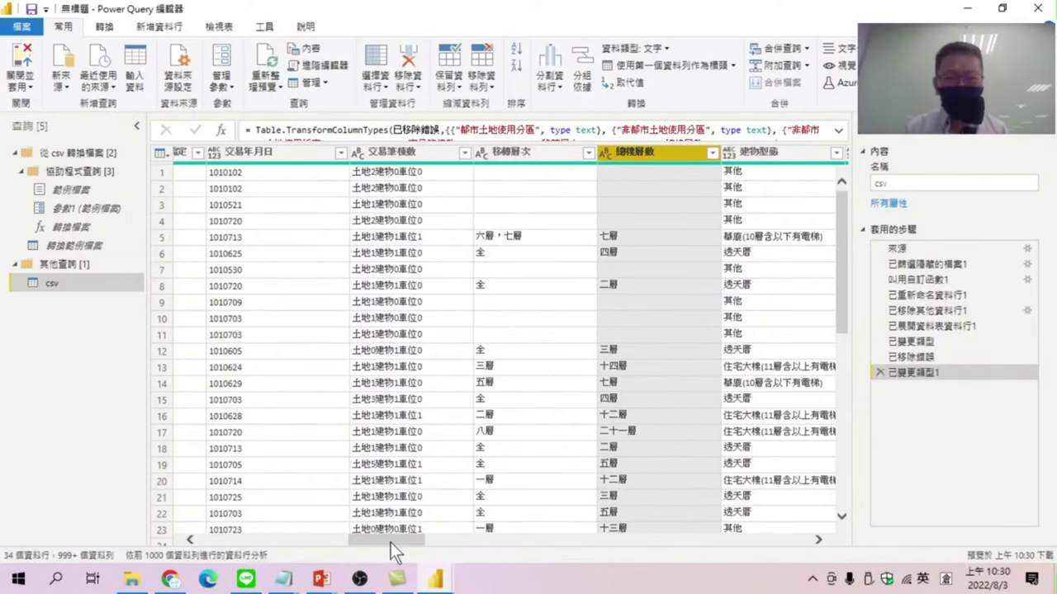
Set 建物型態 to Text and move right toward 主要用途 and 主要建材
{"action": "left_click_drag", "start_coordinate": [390, 543], "coordinate": [431, 546]}
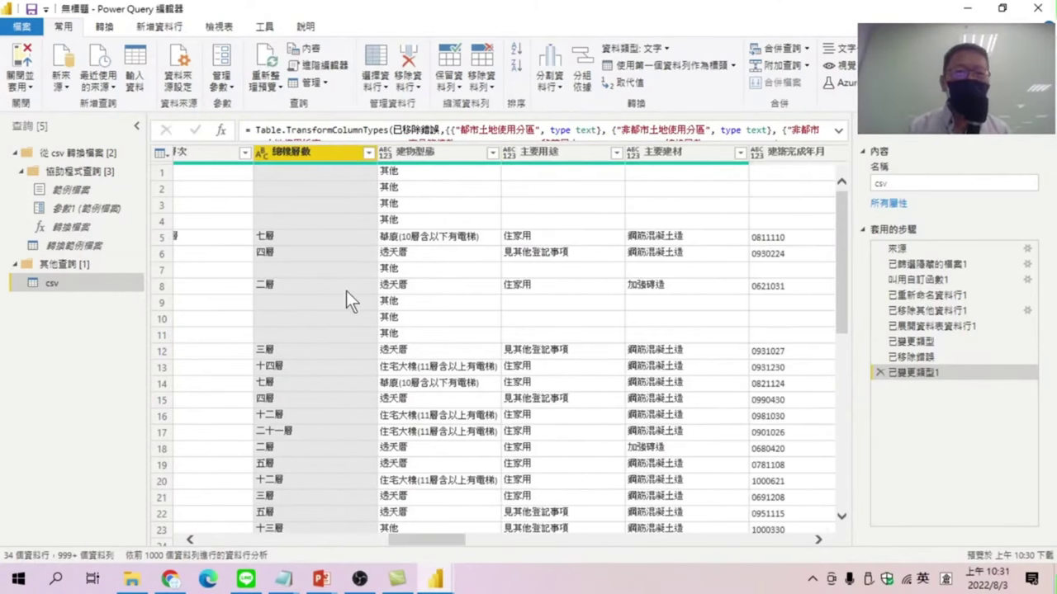
{"action": "left_click", "coordinate": [386, 151]}
{"action": "left_click", "coordinate": [397, 311]}
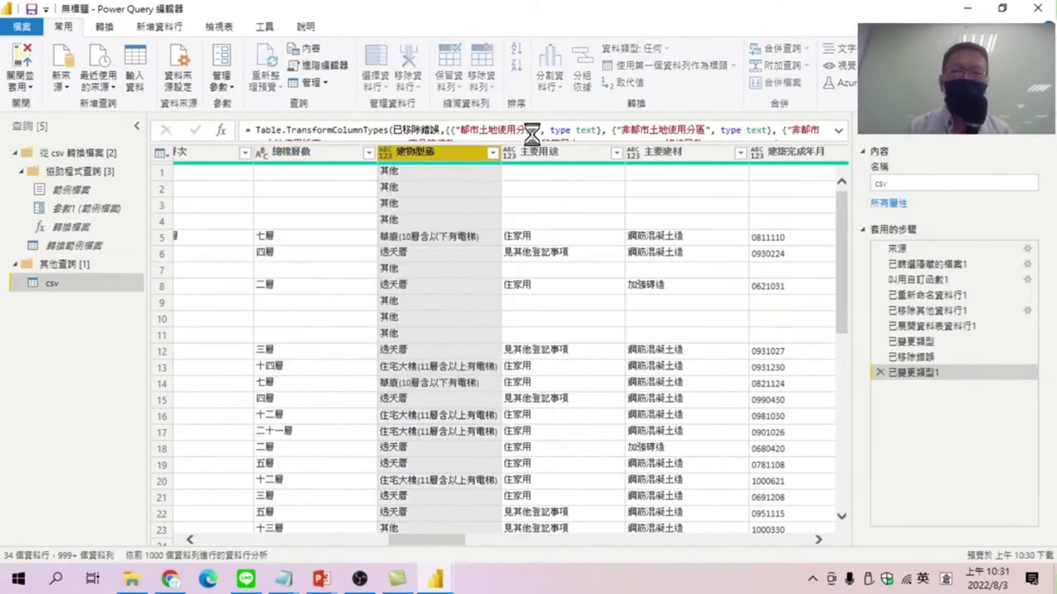
{"action": "key", "text": "Right"}
{"action": "key", "text": "Right"}
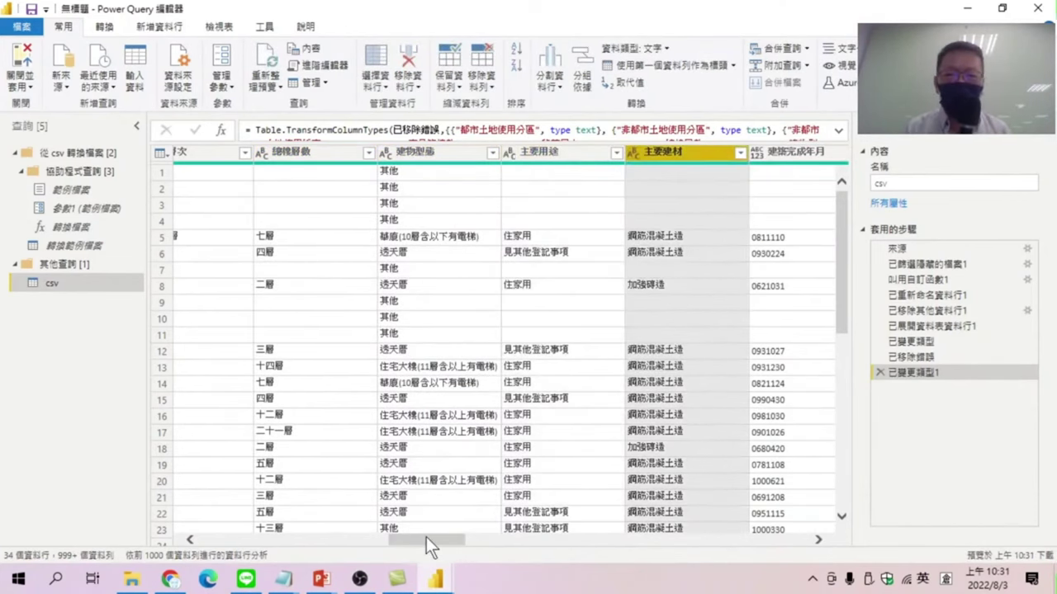
{"action": "left_click_drag", "start_coordinate": [426, 537], "coordinate": [476, 539]}
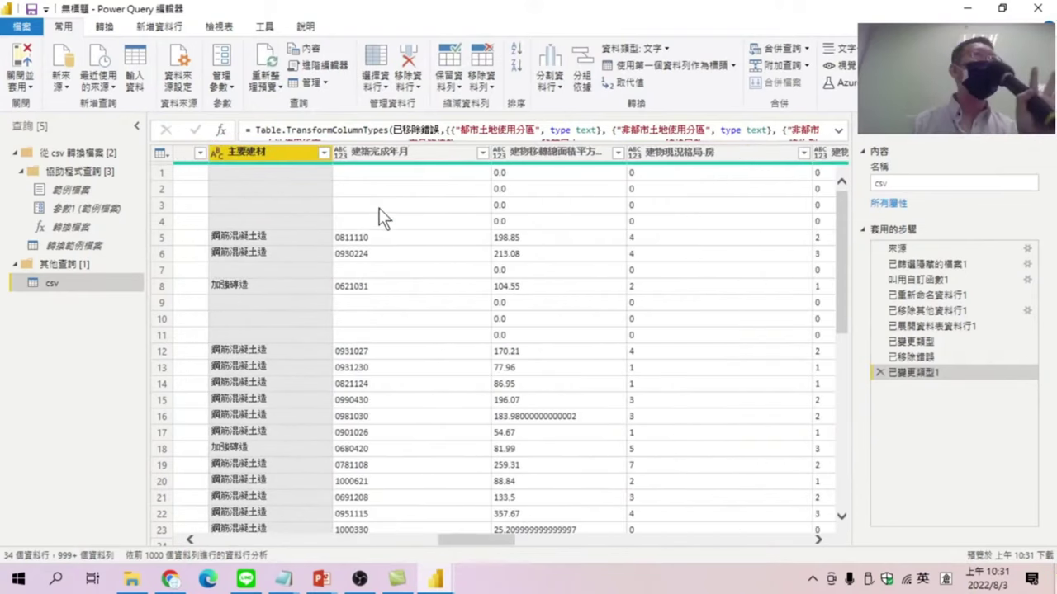
Make 建物移轉總面積 a Decimal Number column and 建物現況格局-房 a Whole Number column
{"action": "left_click", "coordinate": [554, 159]}
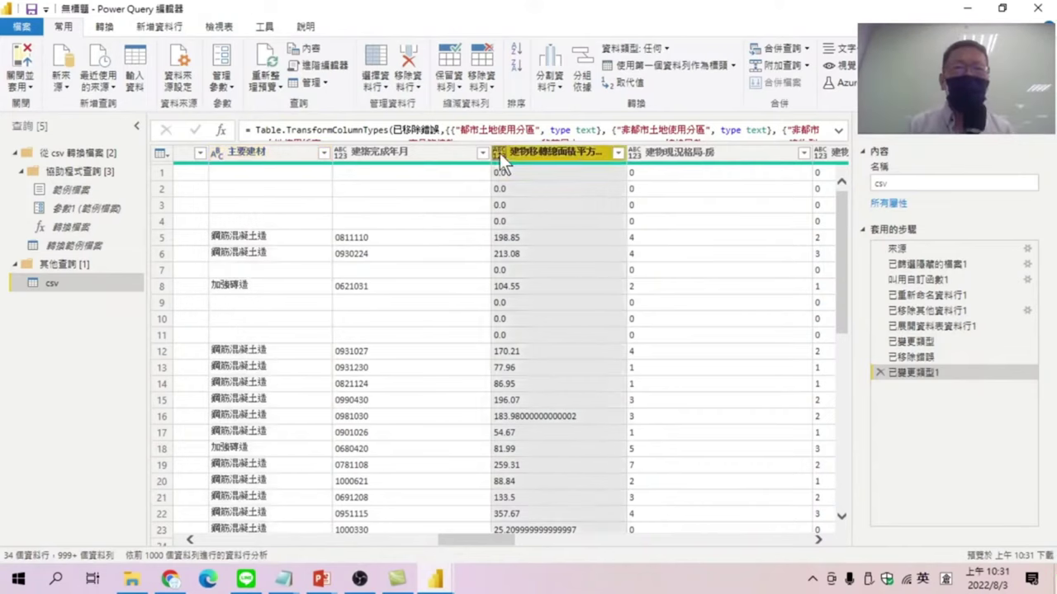
{"action": "left_click", "coordinate": [499, 153]}
{"action": "left_click", "coordinate": [534, 169]}
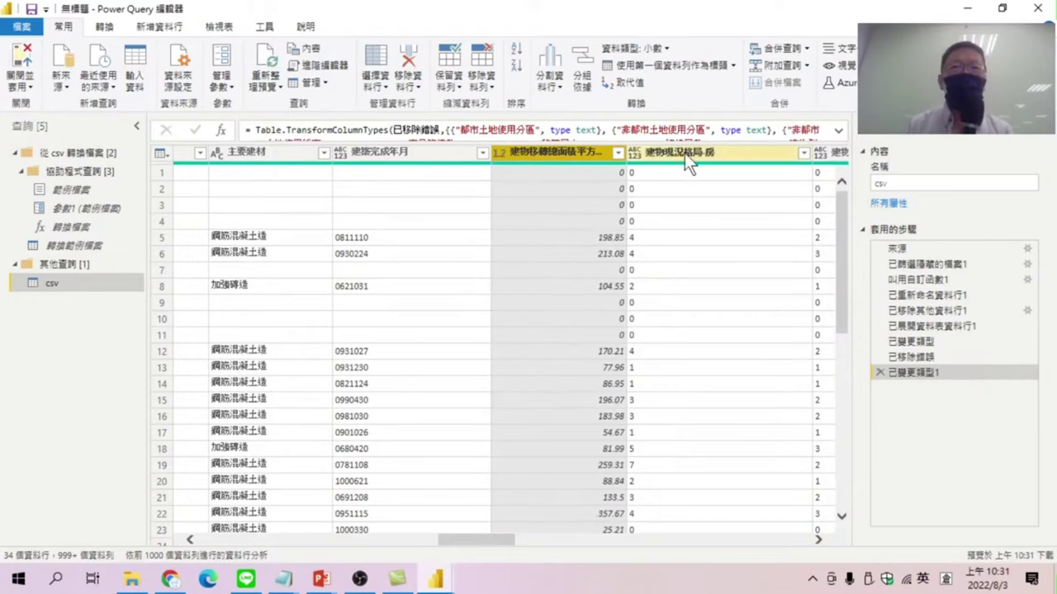
{"action": "left_click", "coordinate": [656, 158]}
{"action": "left_click", "coordinate": [634, 153]}
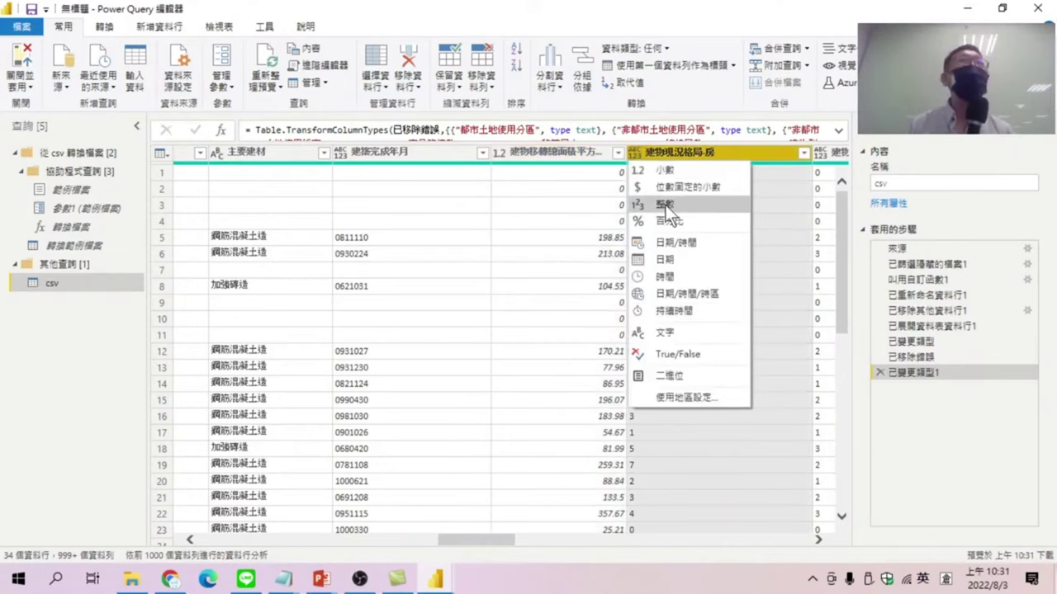
{"action": "left_click", "coordinate": [665, 205]}
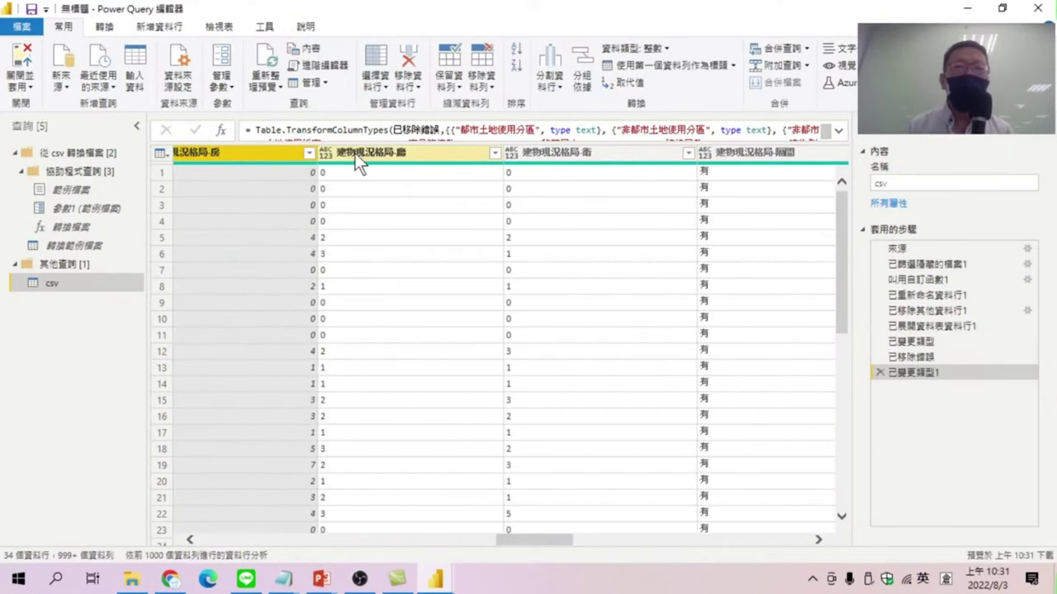
Set 建物現況格局-廳 and 建物現況格局-衛 to Whole Number (整數)
{"action": "left_click", "coordinate": [324, 151]}
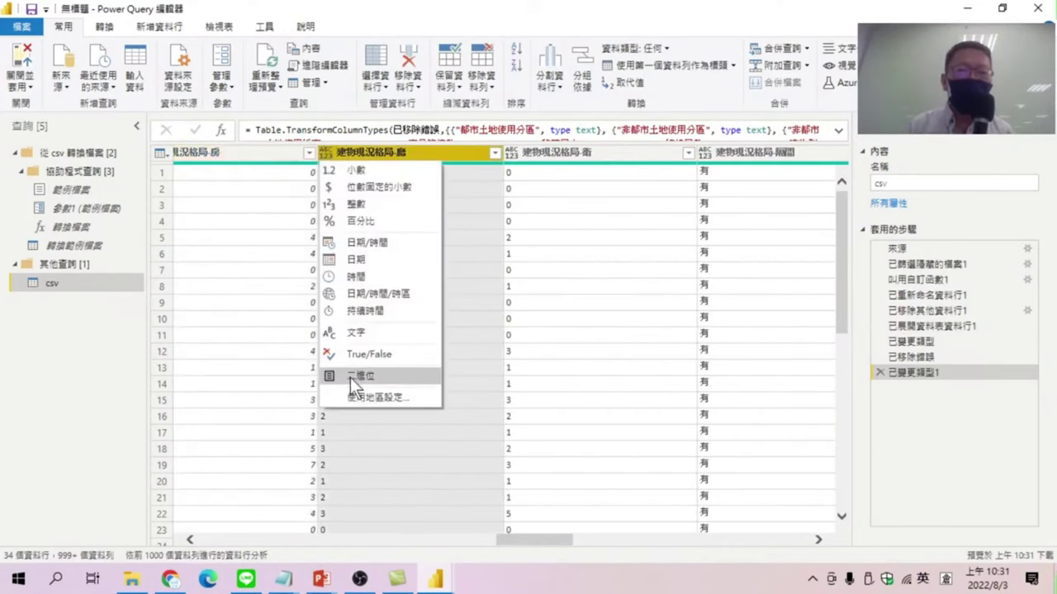
{"action": "left_click", "coordinate": [364, 205]}
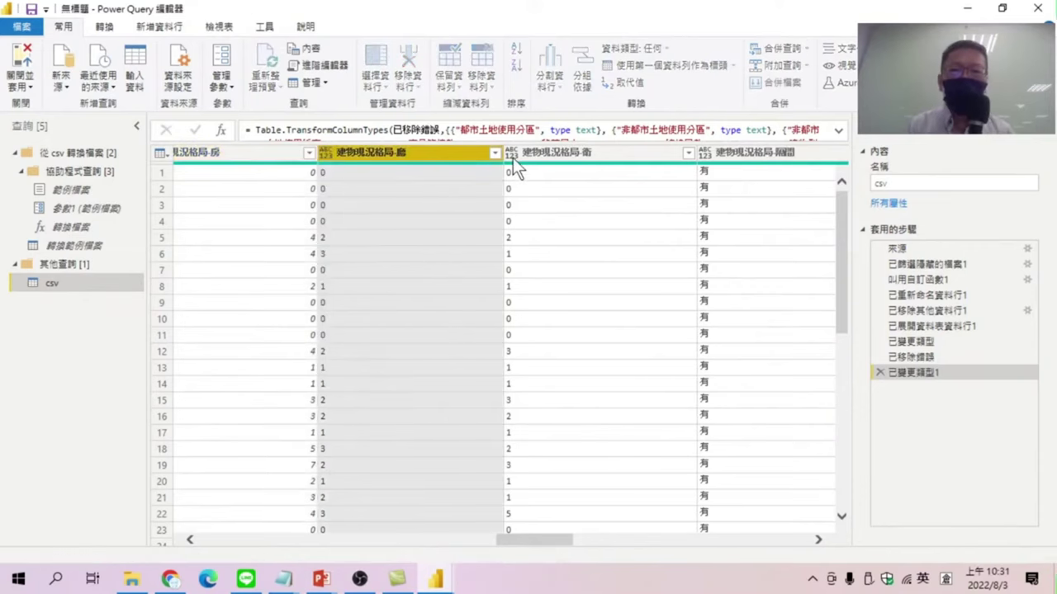
{"action": "left_click", "coordinate": [512, 153]}
{"action": "left_click", "coordinate": [551, 211]}
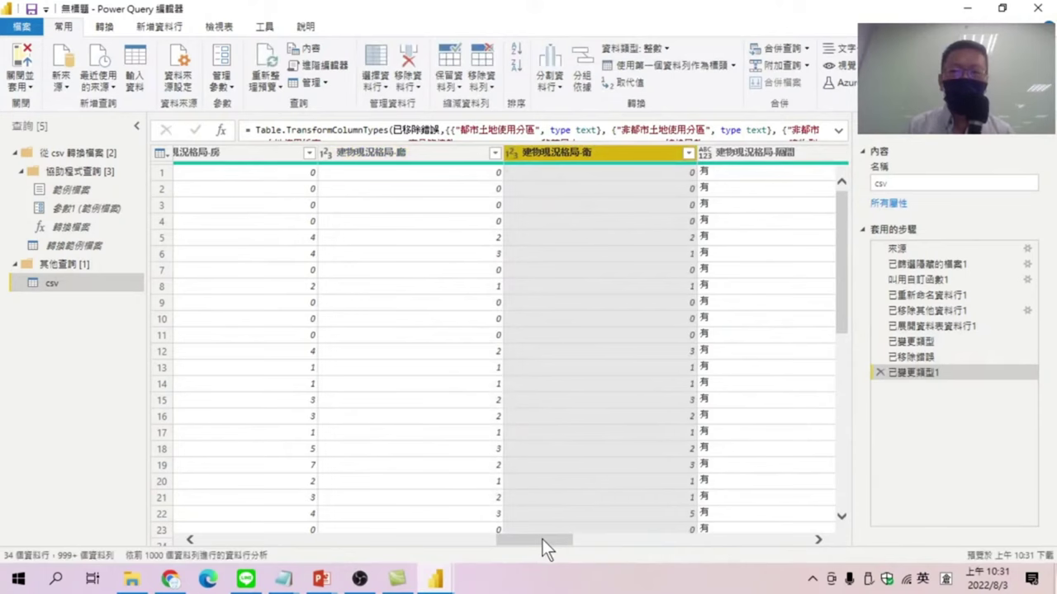
{"action": "left_click_drag", "start_coordinate": [541, 539], "coordinate": [583, 548]}
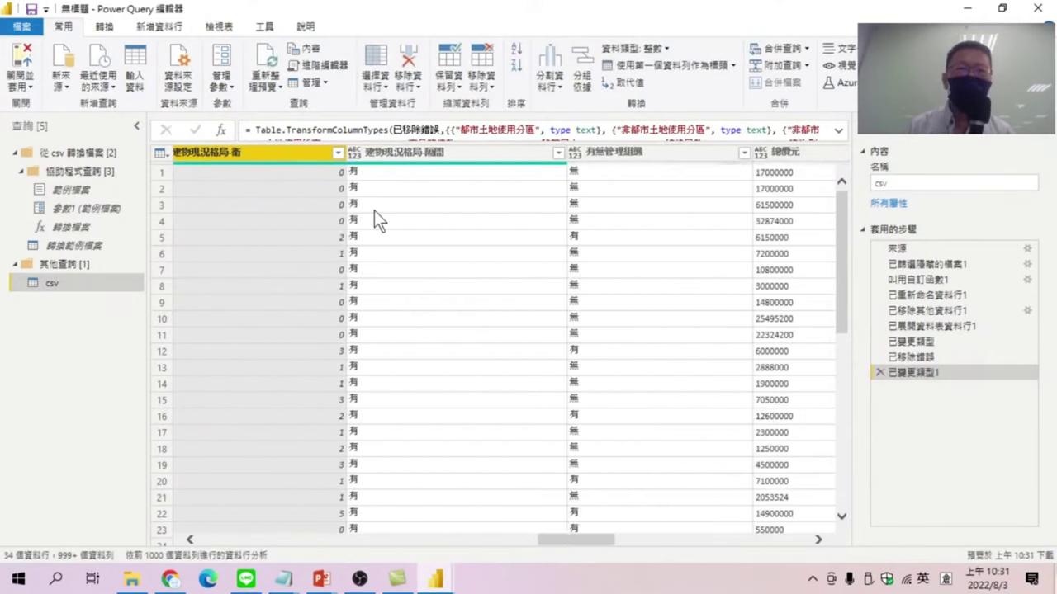
Set the 建物現況格局-隔間 column to Text, then select 有無管理組織 for retyping
{"action": "left_click", "coordinate": [353, 152]}
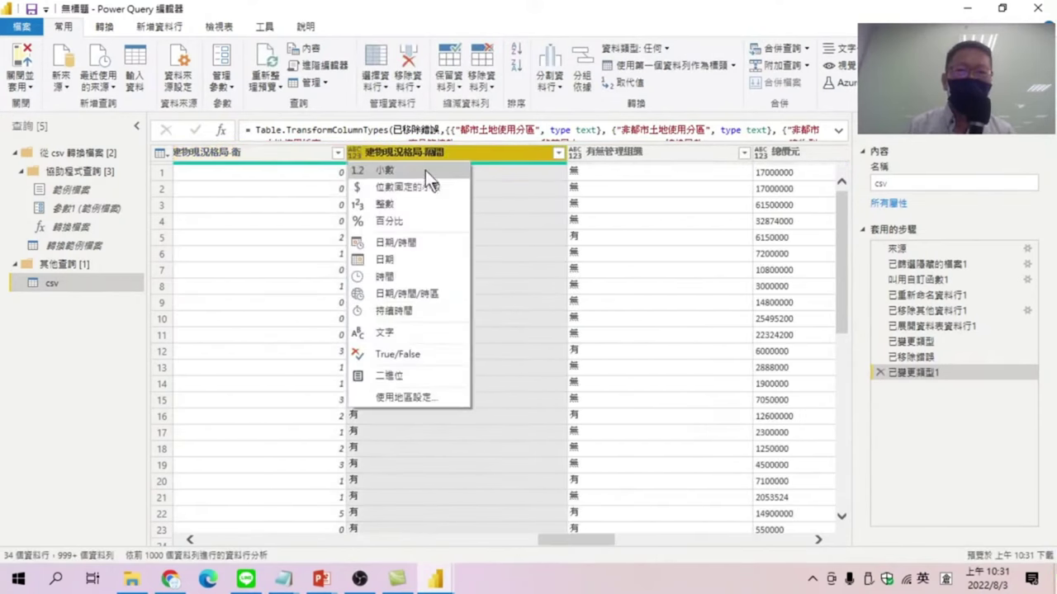
{"action": "left_click", "coordinate": [398, 330]}
{"action": "left_click", "coordinate": [576, 153], "text": "ctrl"}
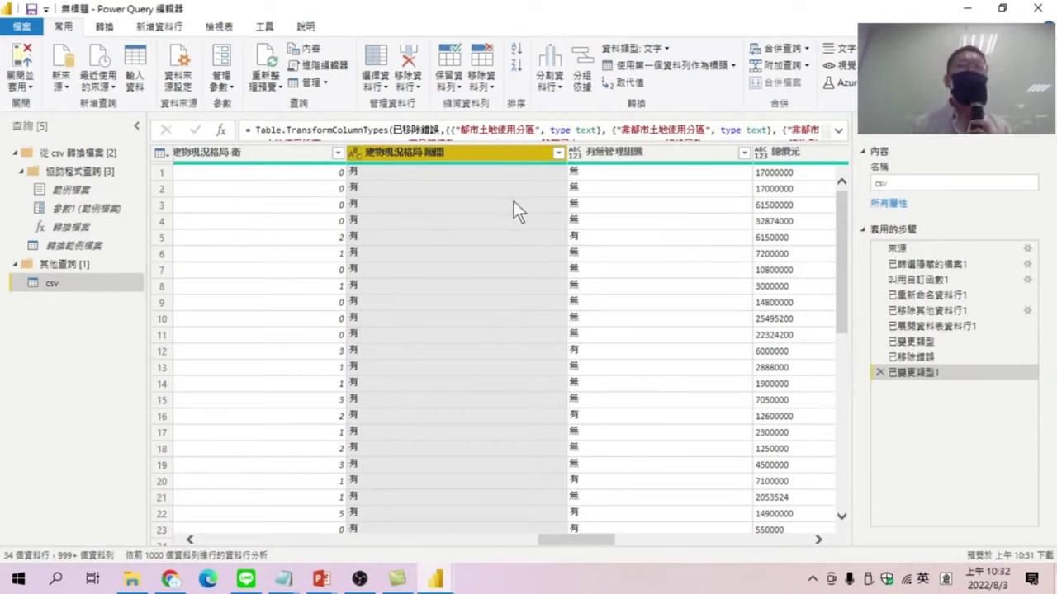
{"action": "left_click", "coordinate": [574, 153]}
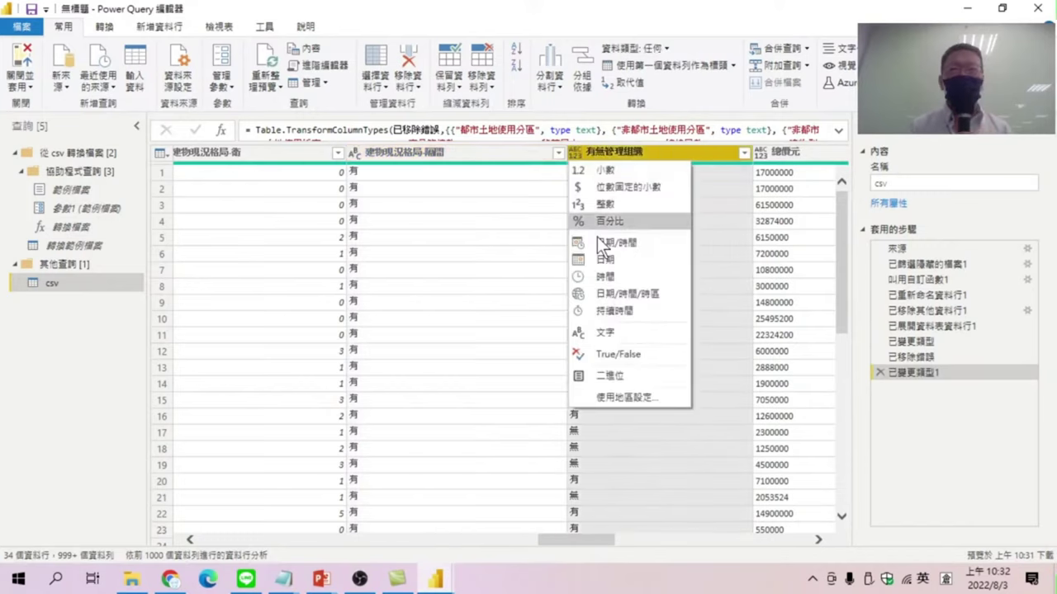
Set 有無管理組織 to Text, and 總價元 and 單價元平方公尺 to Whole Number
{"action": "left_click", "coordinate": [618, 334]}
{"action": "scroll", "coordinate": [495, 330], "scroll_direction": "right", "scroll_amount": 5}
{"action": "left_click", "coordinate": [263, 152]}
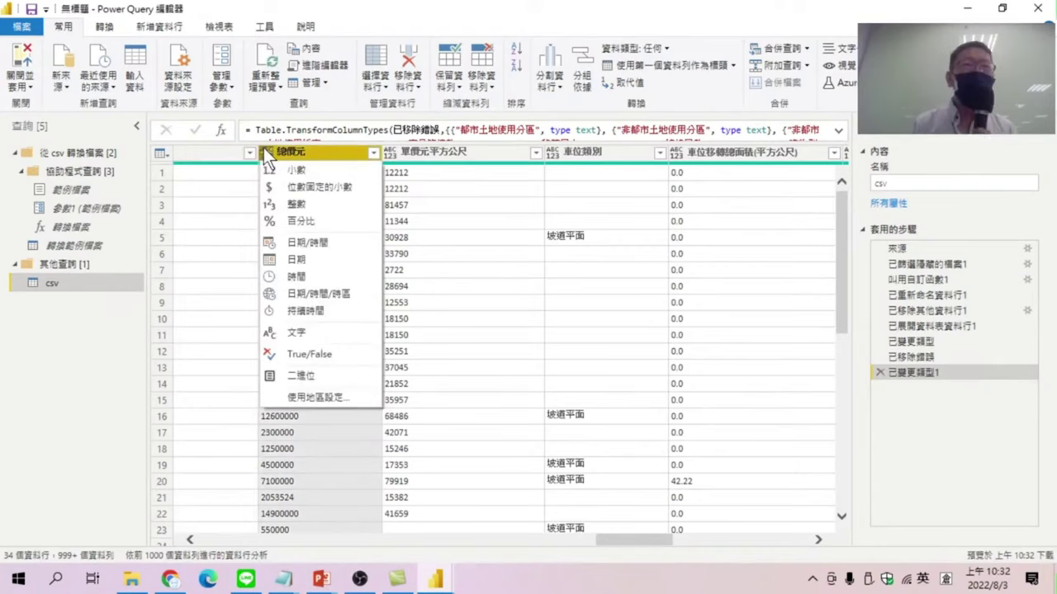
{"action": "left_click", "coordinate": [299, 205]}
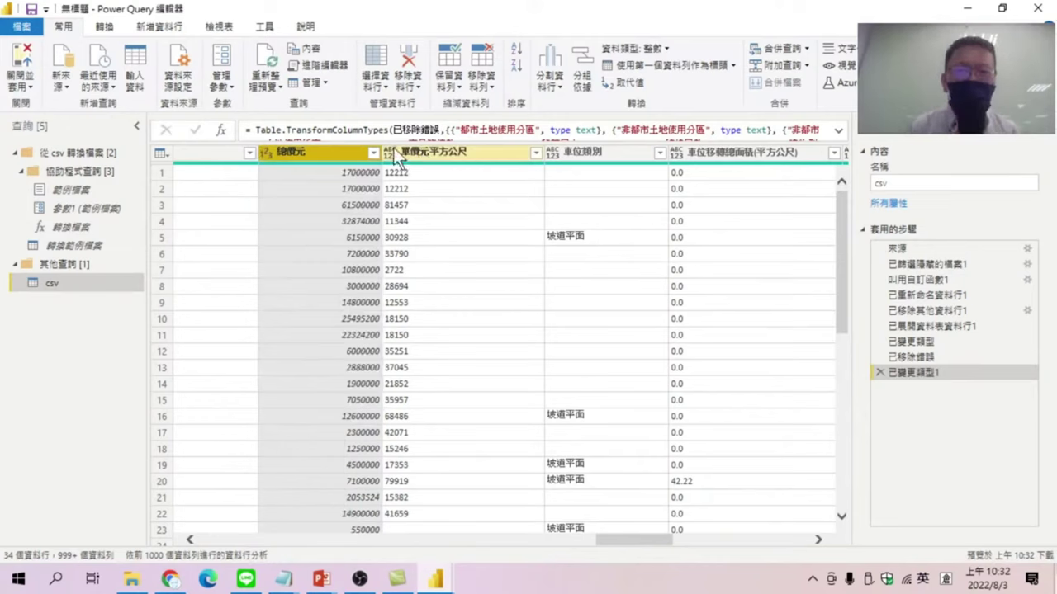
{"action": "left_click", "coordinate": [395, 152]}
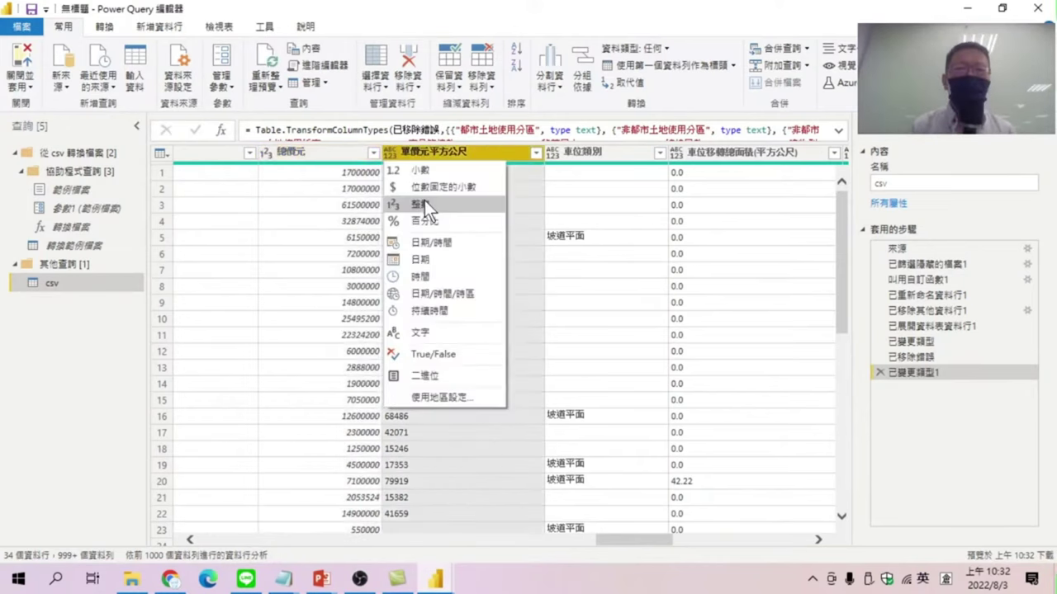
{"action": "left_click", "coordinate": [424, 203]}
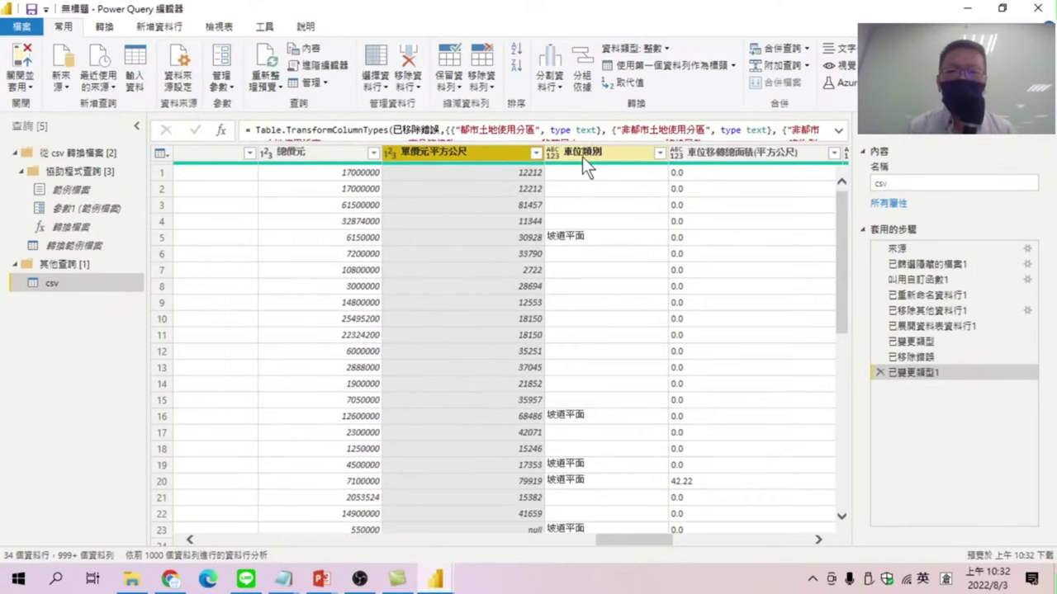
Set 車位類別 to Text, 車位移轉總面積 to Decimal, and 車位總價元 to Whole Number
{"action": "left_click", "coordinate": [553, 153]}
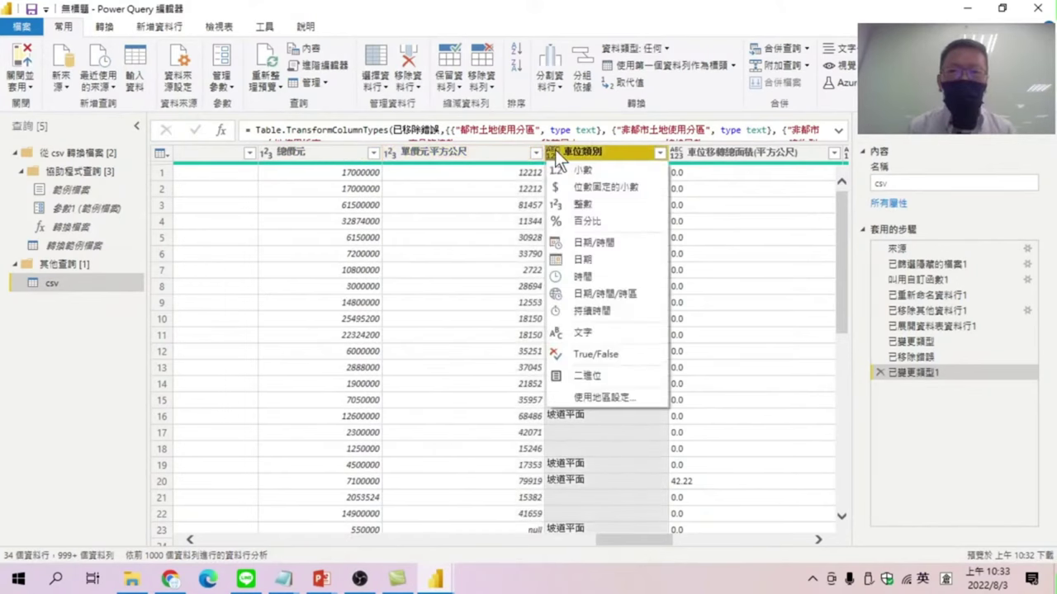
{"action": "left_click", "coordinate": [582, 332]}
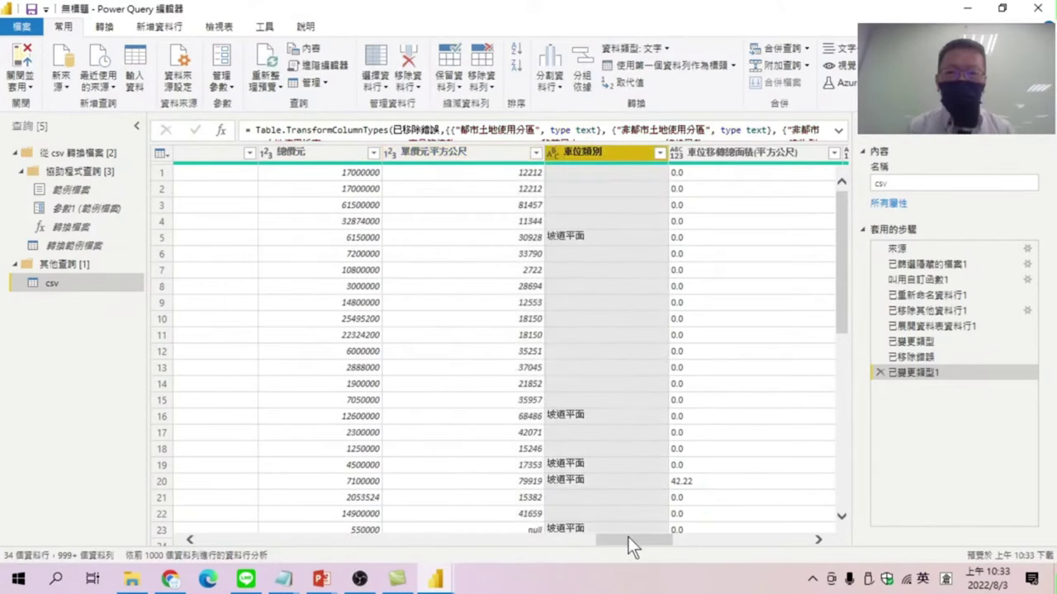
{"action": "scroll", "coordinate": [628, 536], "scroll_direction": "right", "scroll_amount": 3}
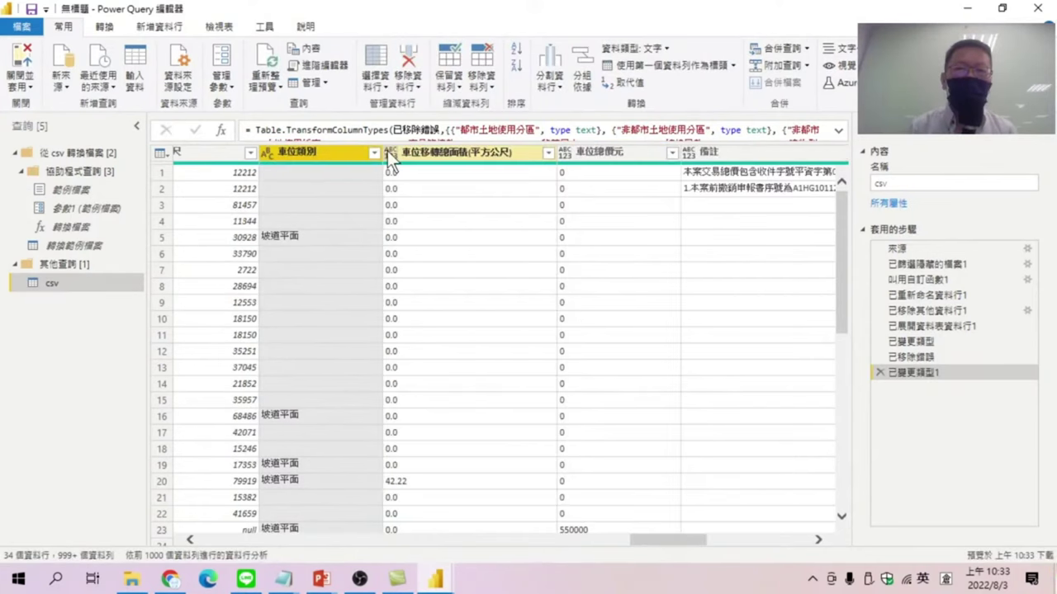
{"action": "left_click", "coordinate": [387, 150]}
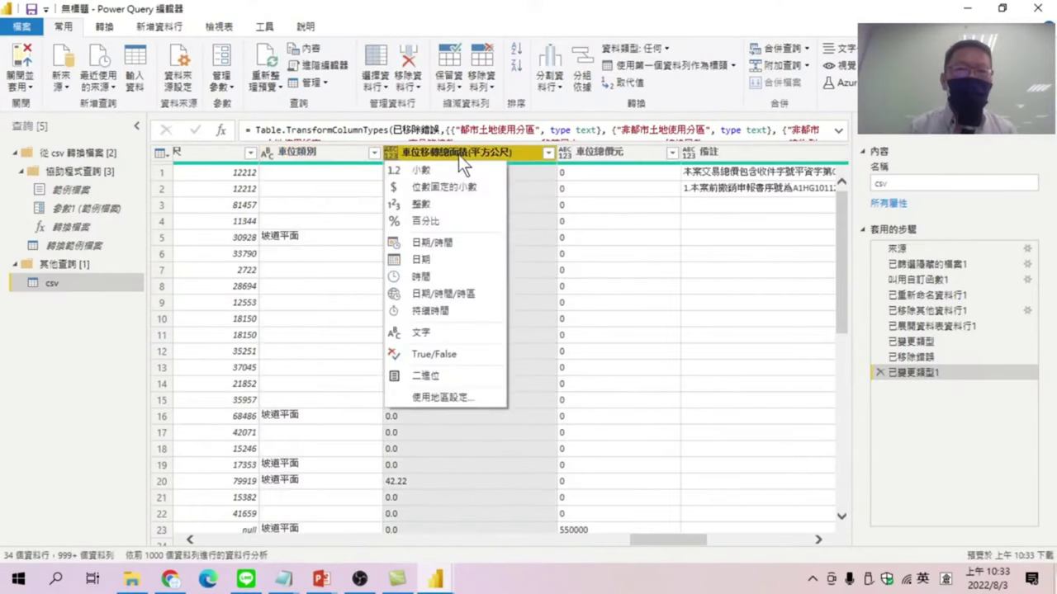
{"action": "left_click", "coordinate": [446, 171]}
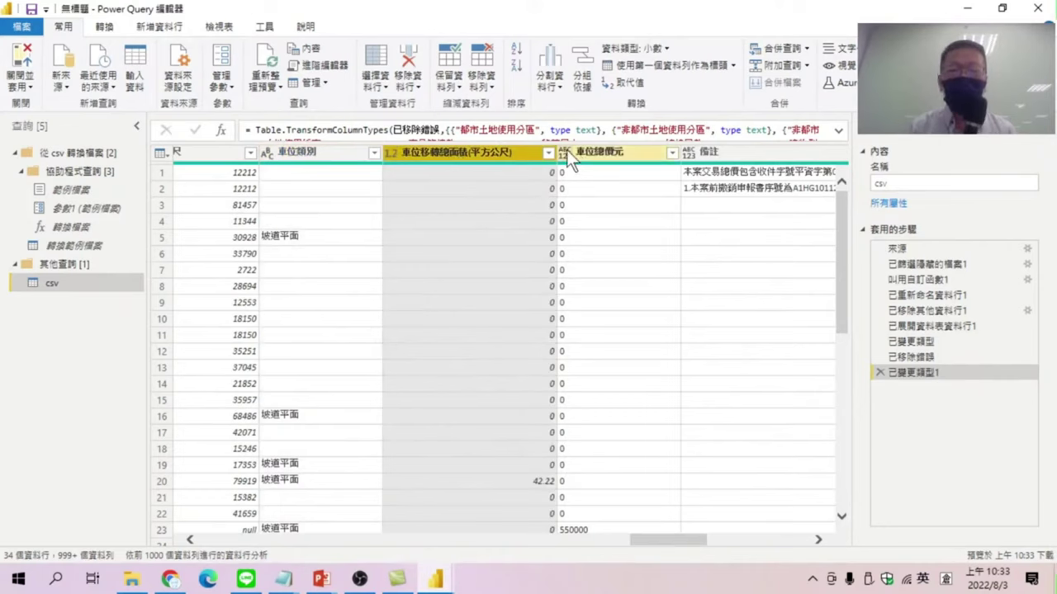
{"action": "left_click", "coordinate": [566, 150]}
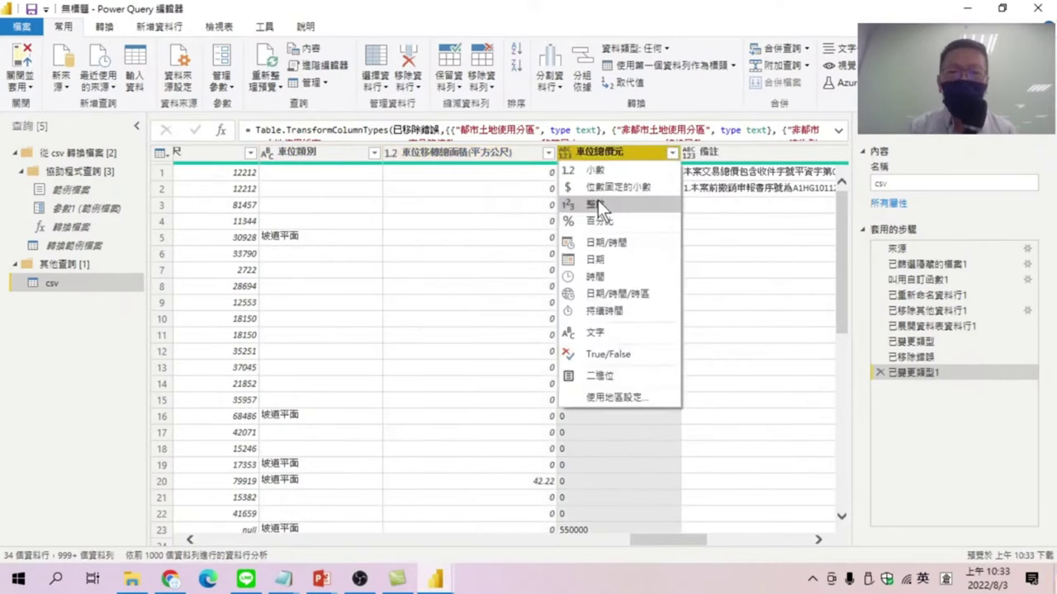
{"action": "left_click", "coordinate": [598, 203]}
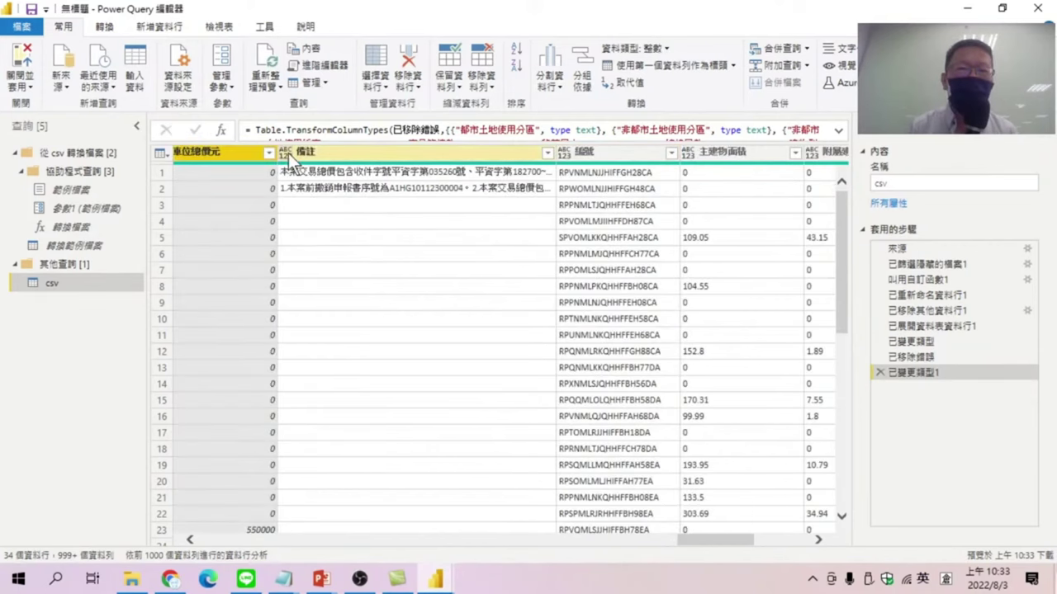
Set 備註 and 編號 to Text and 主建物面積 to Decimal Number
{"action": "left_click", "coordinate": [288, 152]}
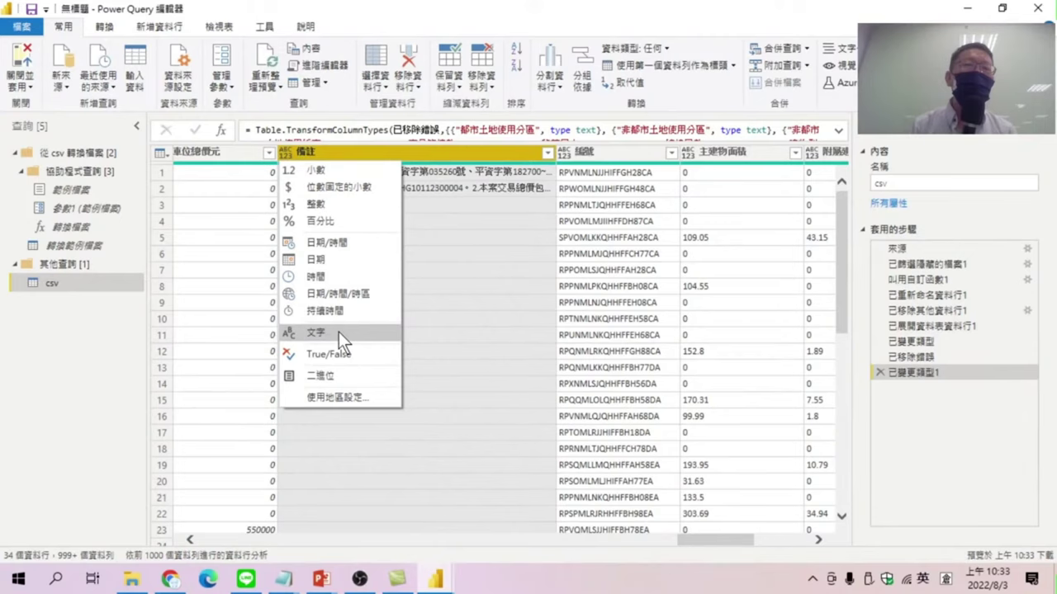
{"action": "left_click", "coordinate": [338, 332]}
{"action": "left_click", "coordinate": [565, 153]}
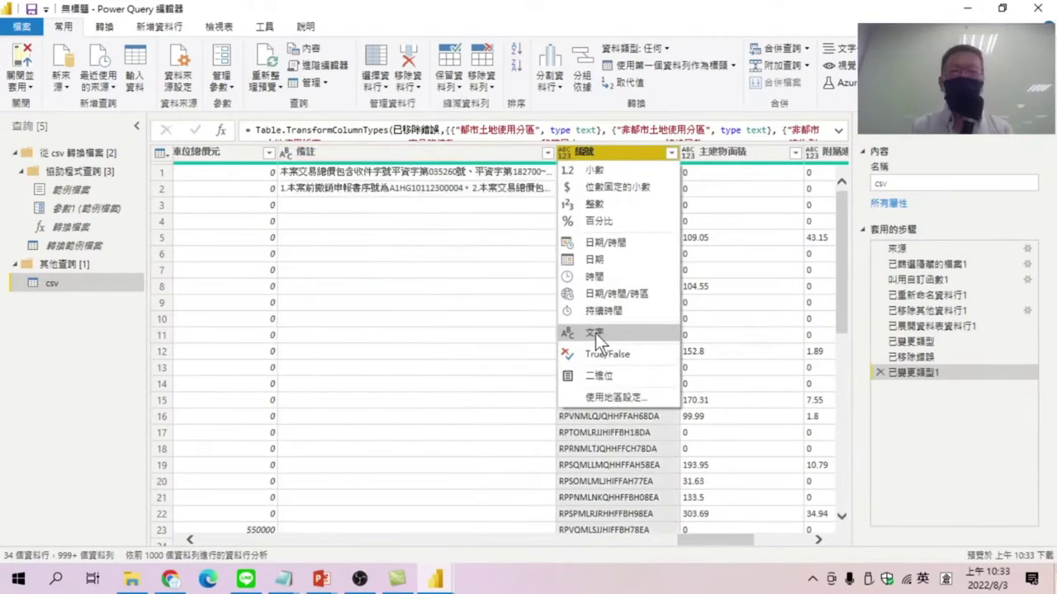
{"action": "left_click", "coordinate": [596, 334]}
{"action": "left_click", "coordinate": [688, 152]}
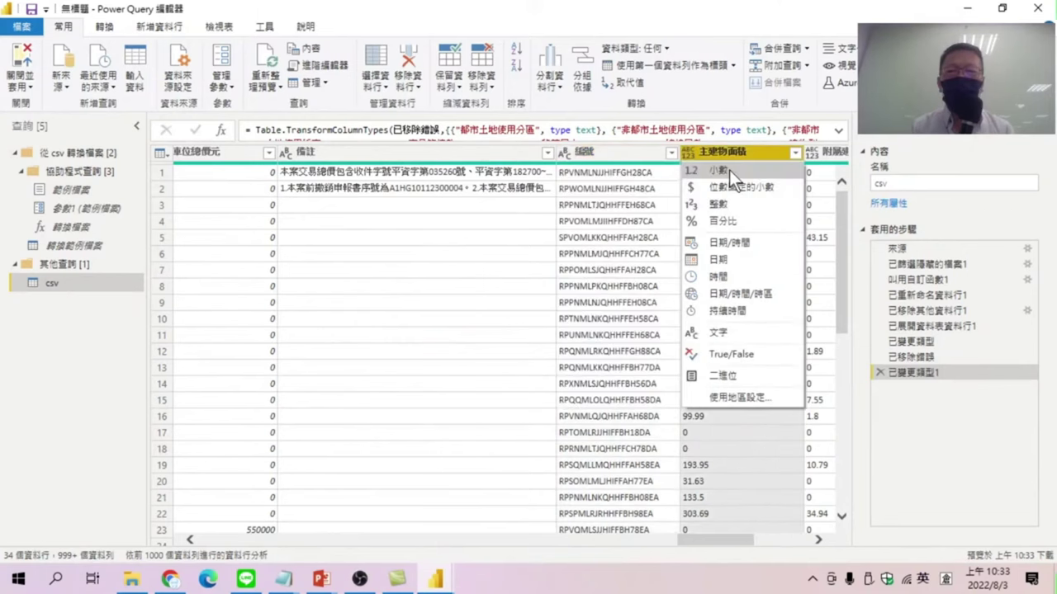
{"action": "left_click", "coordinate": [729, 170]}
{"action": "left_click", "coordinate": [745, 149]}
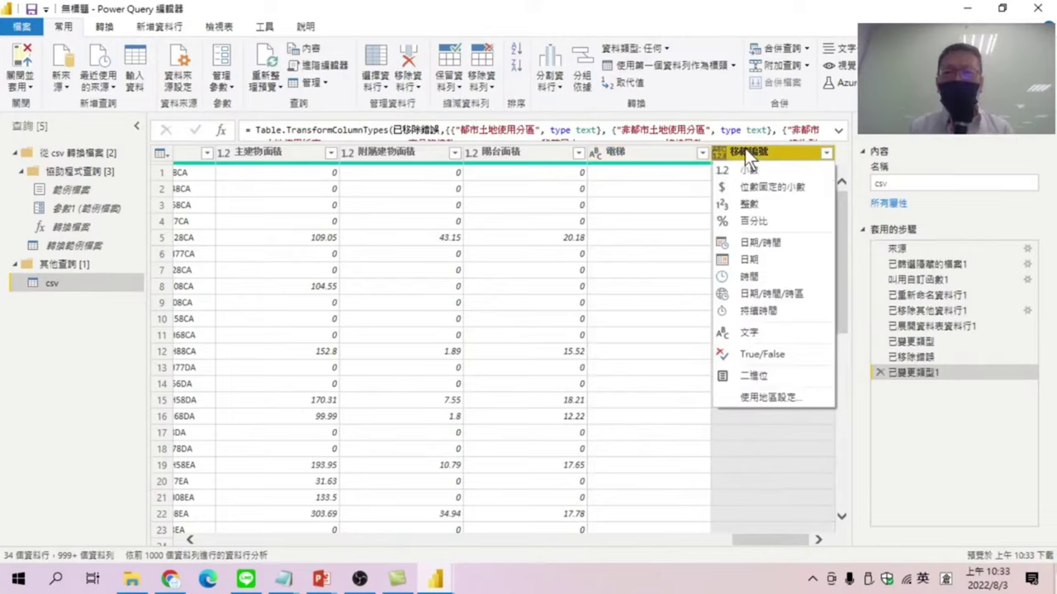